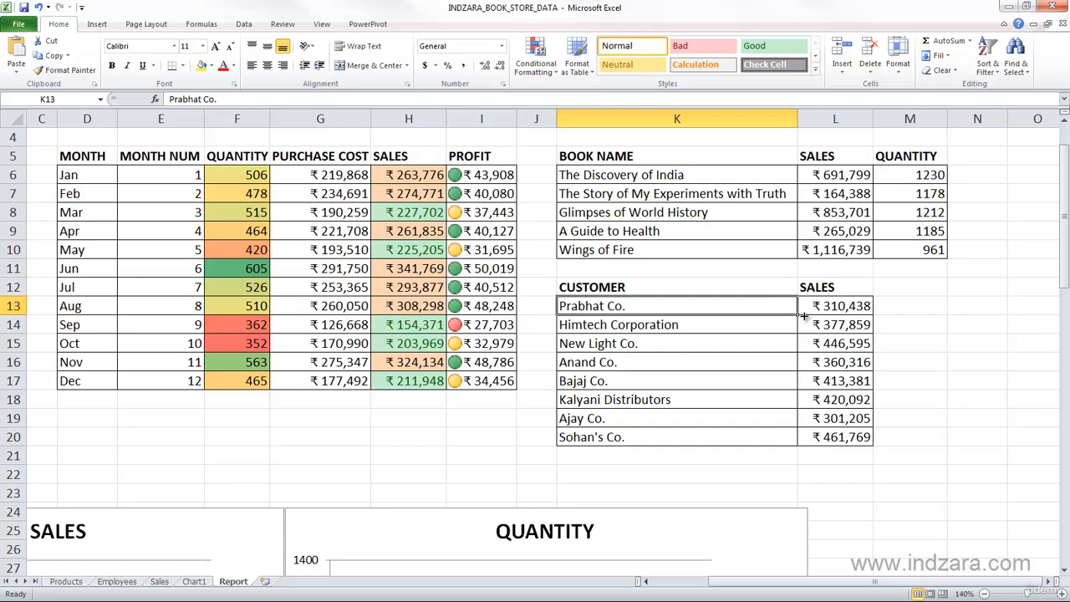
- Start a formula-based conditional formatting rule for the customer names in K13:K20 with the formula =$L$13>420000
{"action": "left_click_drag", "start_coordinate": [769, 306], "coordinate": [759, 435]}
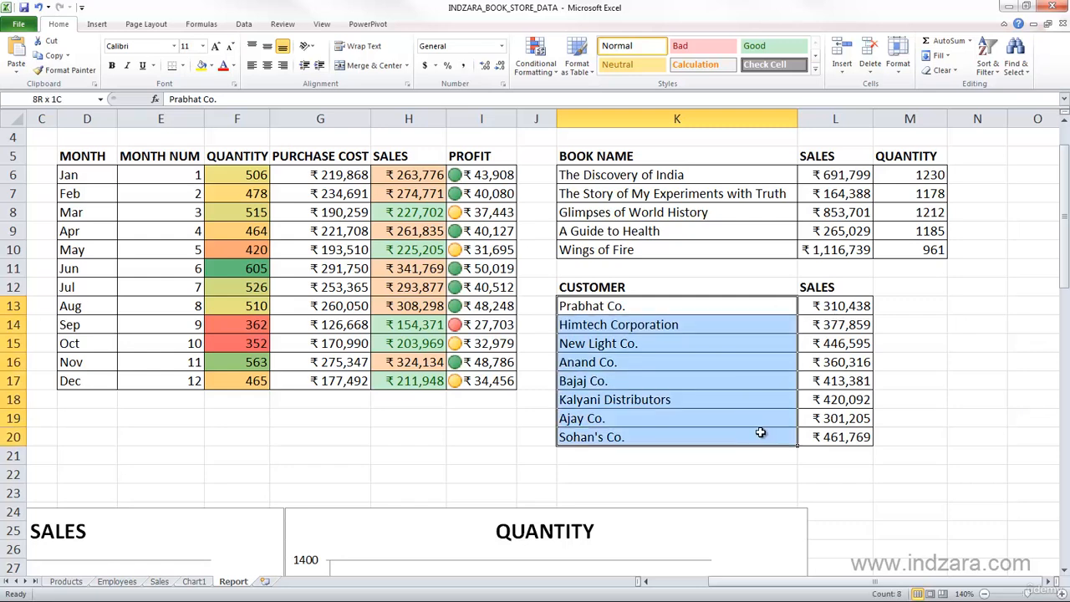
{"action": "left_click", "coordinate": [532, 63]}
{"action": "left_click", "coordinate": [556, 239]}
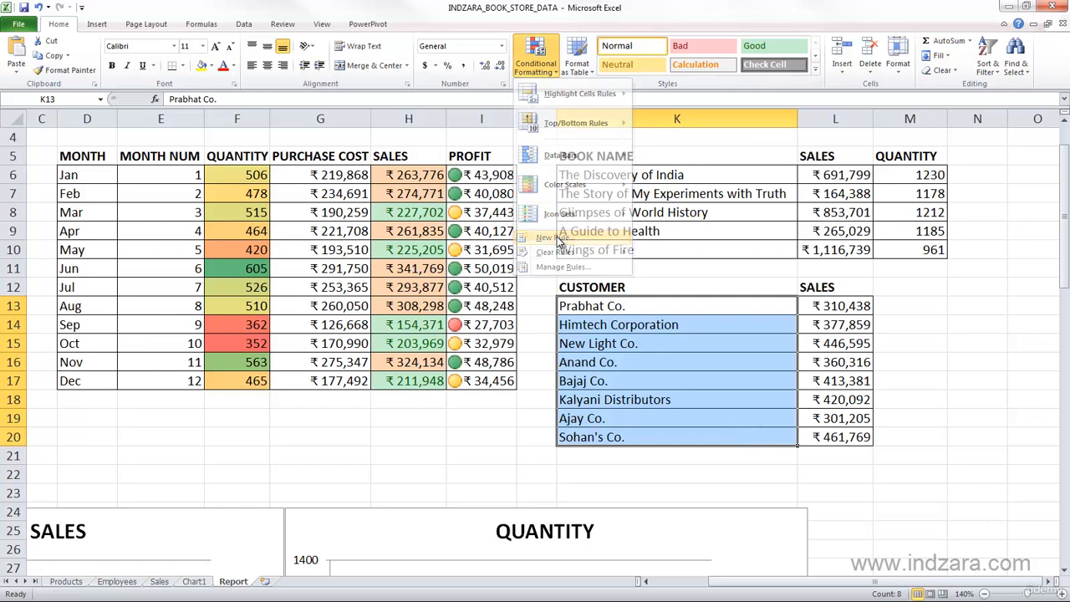
{"action": "left_click_drag", "start_coordinate": [269, 167], "coordinate": [388, 160]}
{"action": "left_click", "coordinate": [263, 261]}
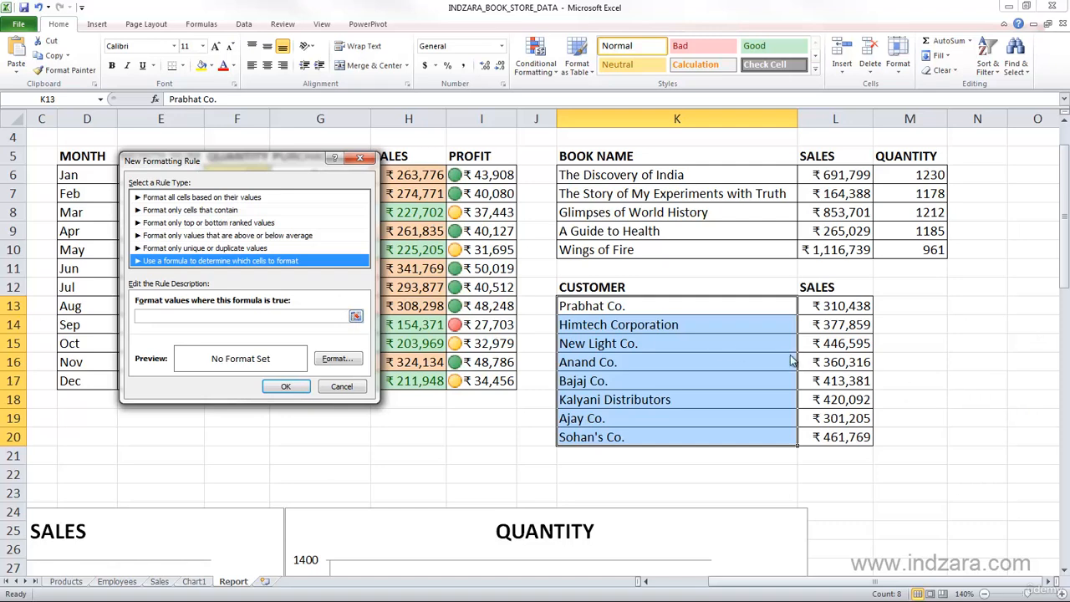
{"action": "left_click", "coordinate": [159, 319]}
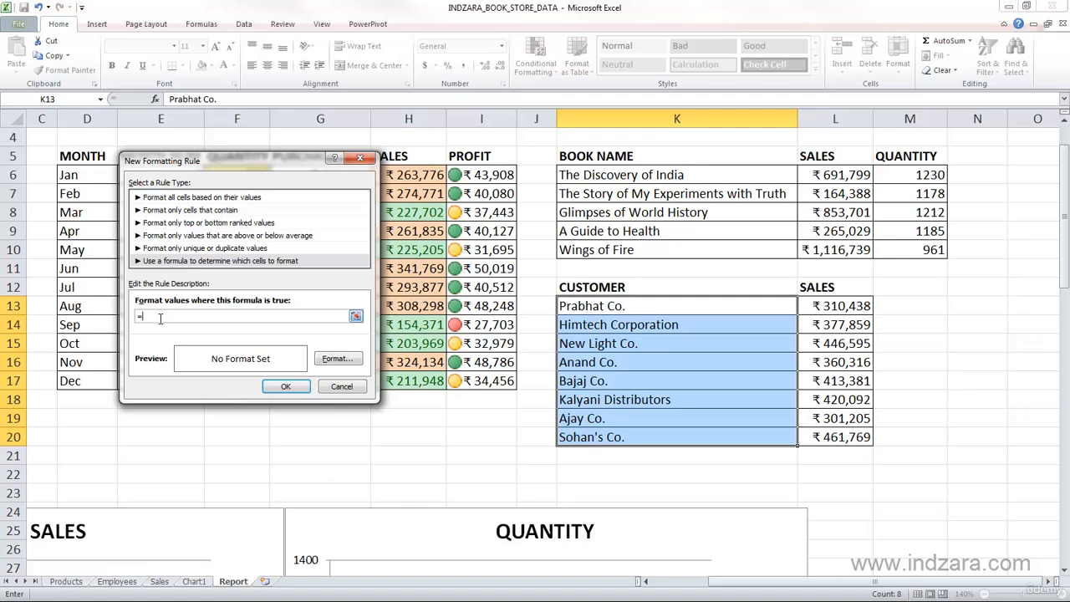
{"action": "left_click", "coordinate": [828, 307]}
{"action": "left_click", "coordinate": [318, 314]}
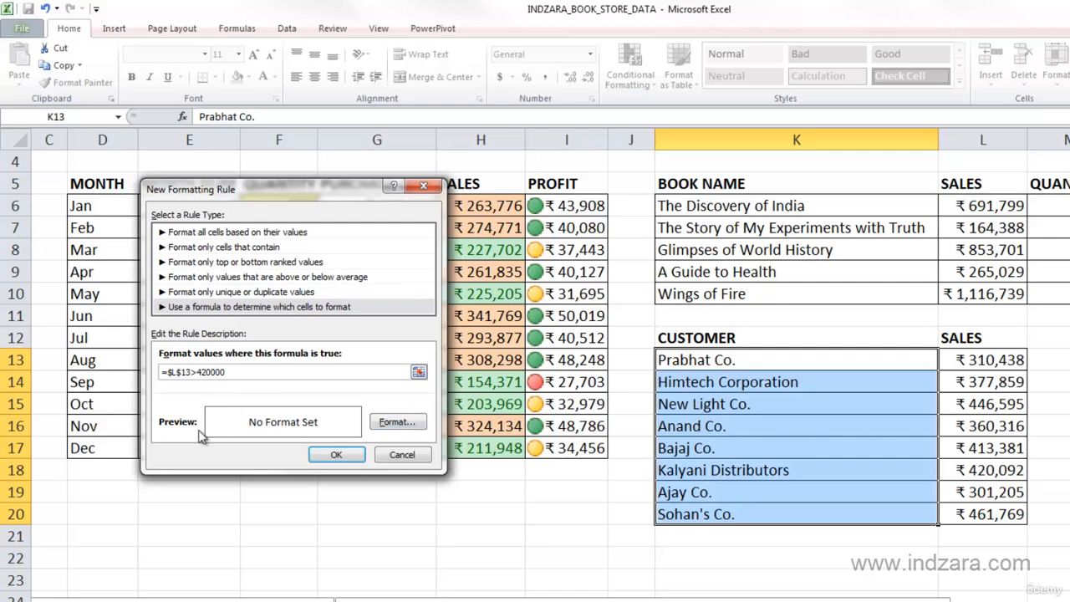
- Give the new formatting rule a bold font style and create the rule
{"action": "left_click", "coordinate": [397, 423]}
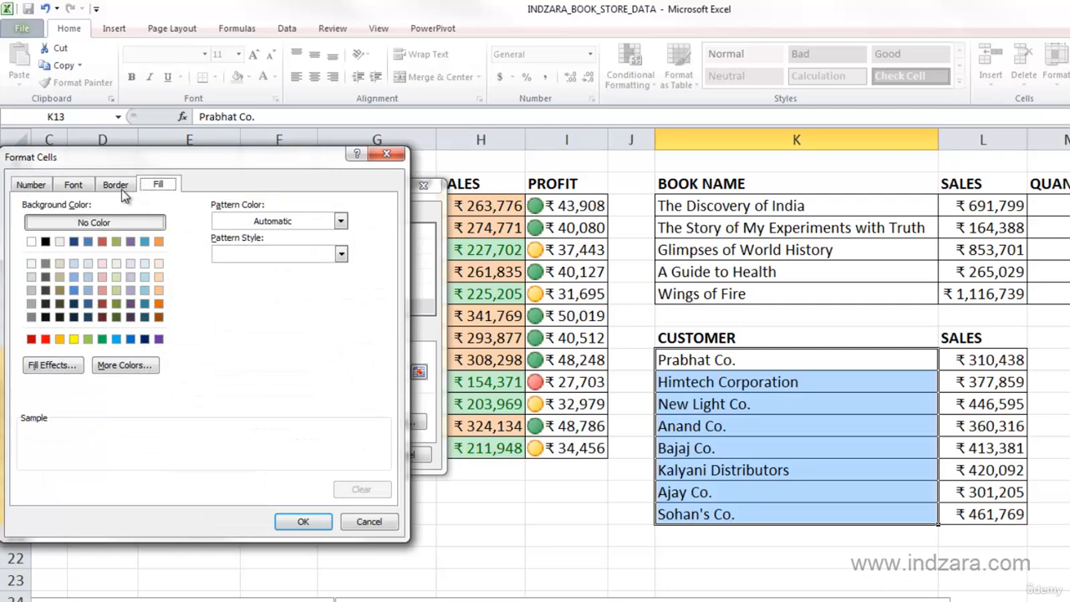
{"action": "left_click", "coordinate": [77, 187]}
{"action": "left_click", "coordinate": [227, 254]}
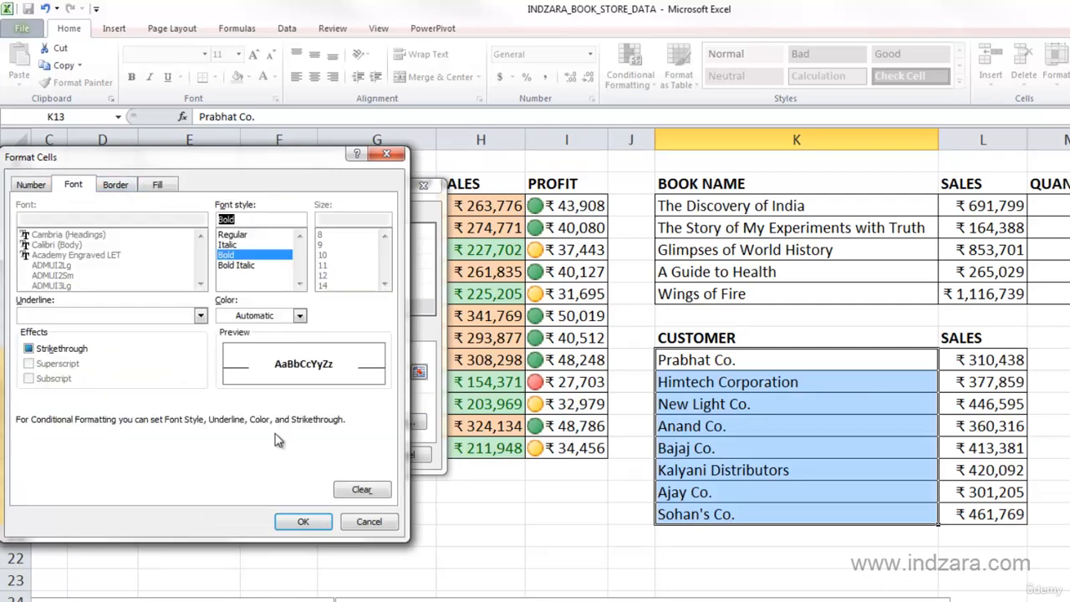
{"action": "left_click", "coordinate": [297, 521]}
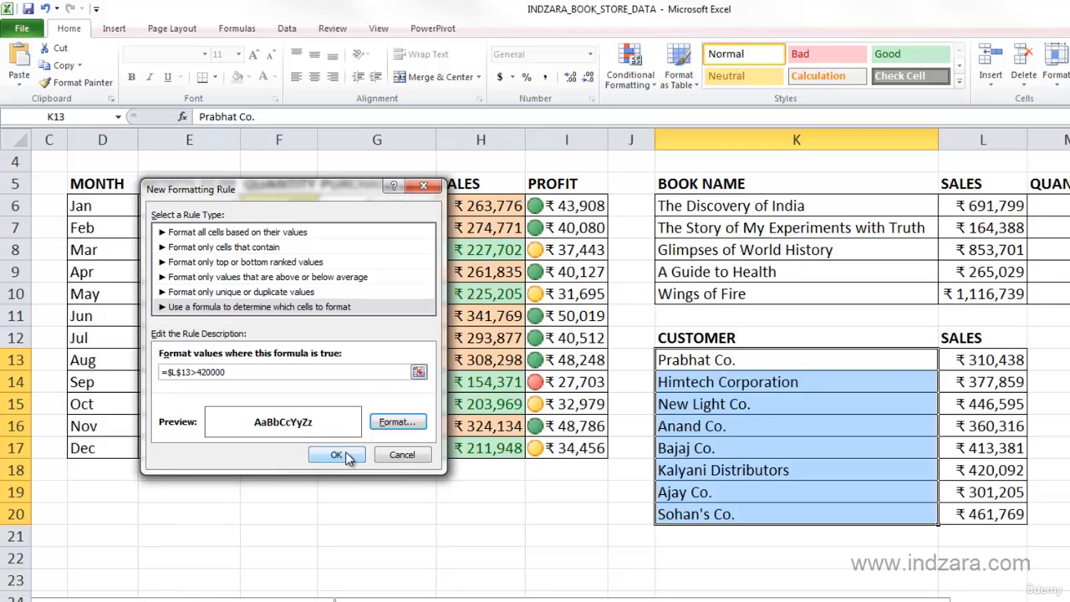
{"action": "left_click", "coordinate": [336, 456]}
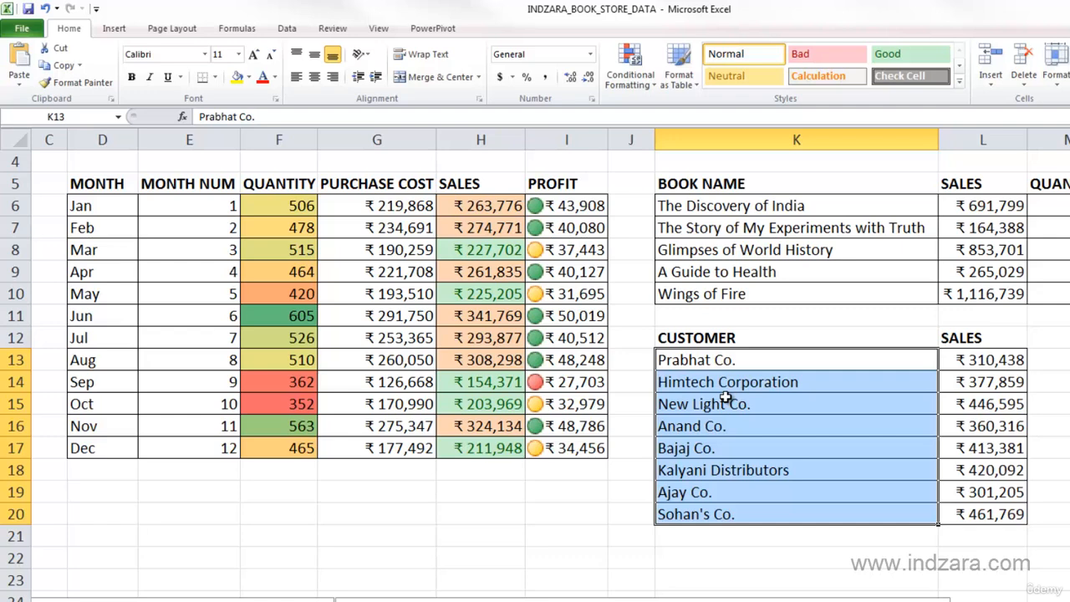
- Edit the customer names' conditional formatting rule so its formula is =$L13>420000, with a relative row reference, and apply it
{"action": "left_click", "coordinate": [631, 71]}
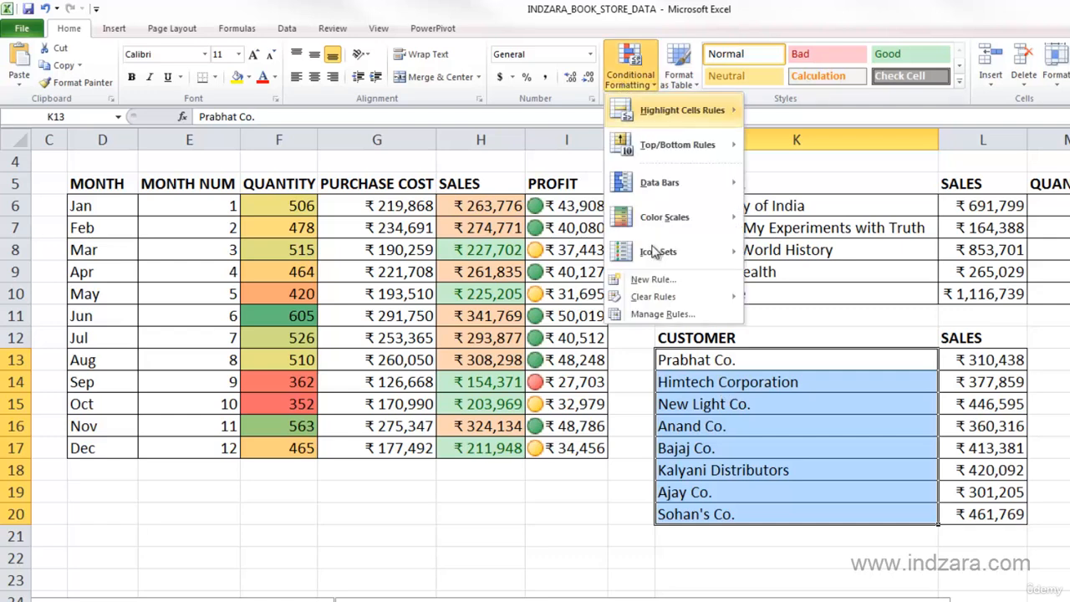
{"action": "left_click", "coordinate": [662, 313]}
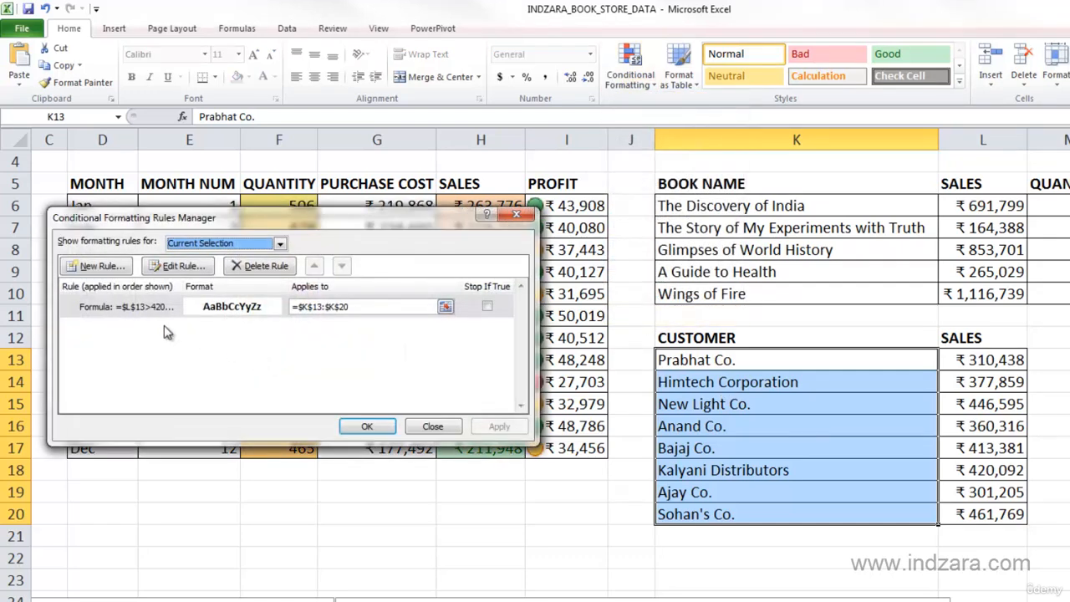
{"action": "left_click", "coordinate": [130, 309]}
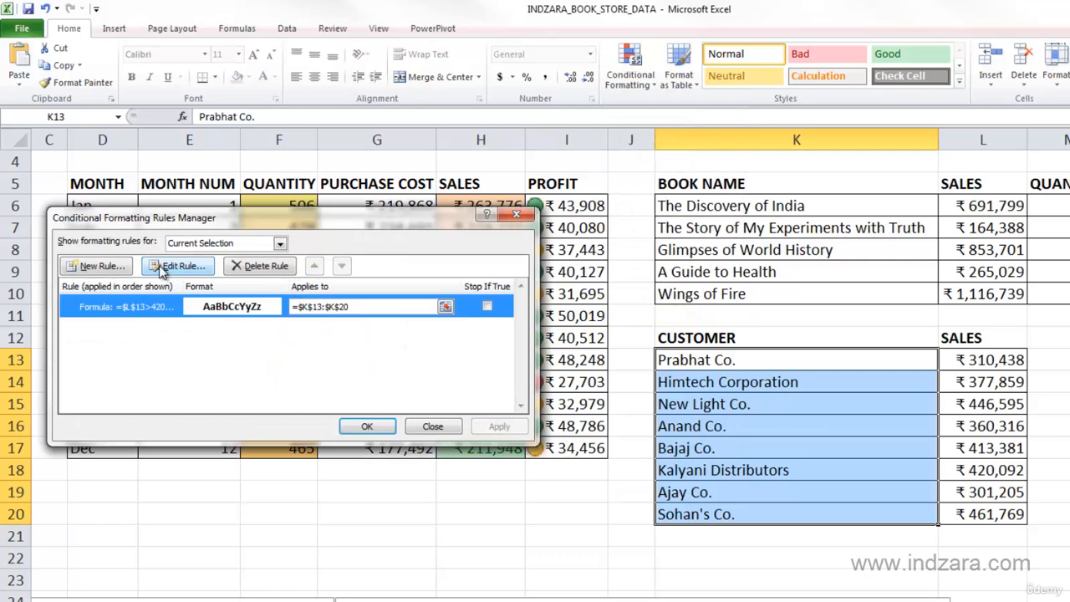
{"action": "left_click", "coordinate": [163, 268]}
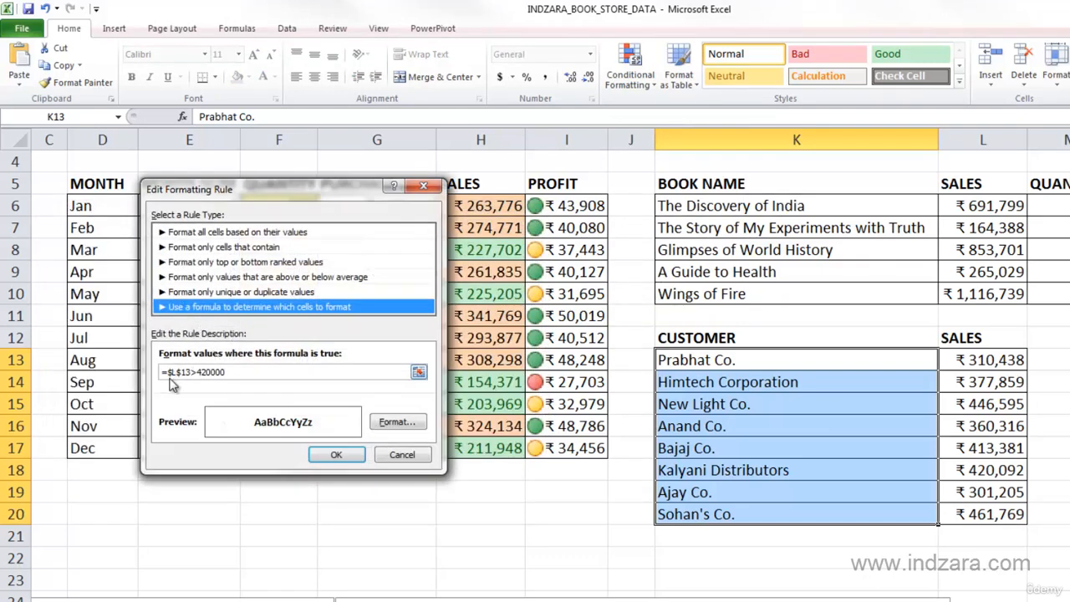
{"action": "left_click", "coordinate": [227, 372]}
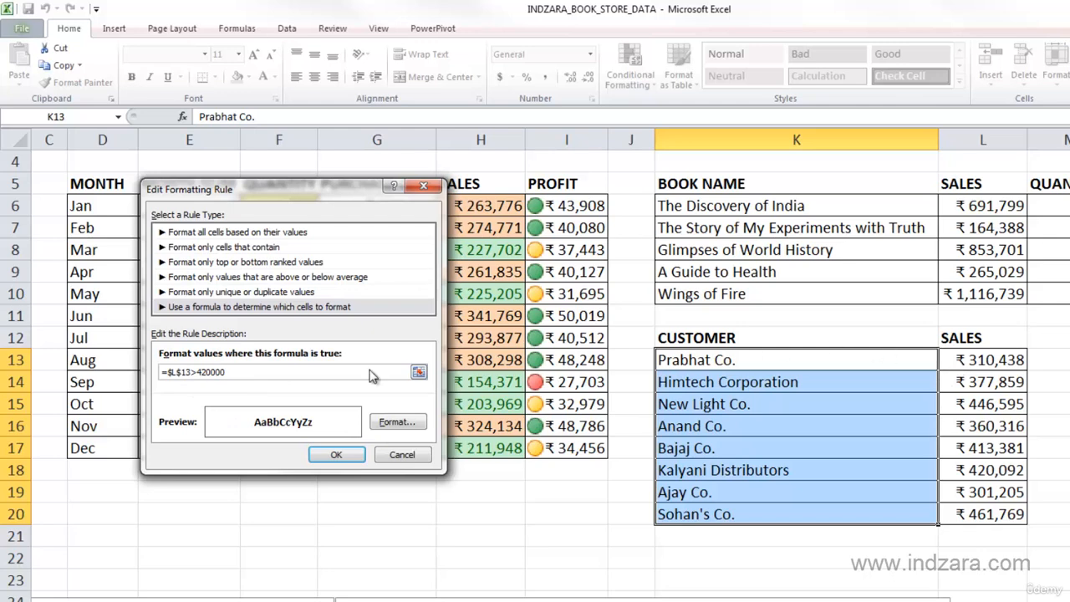
{"action": "left_click", "coordinate": [175, 372]}
{"action": "type", "text": "$"}
{"action": "key", "text": "BackSpace"}
{"action": "left_click", "coordinate": [357, 458]}
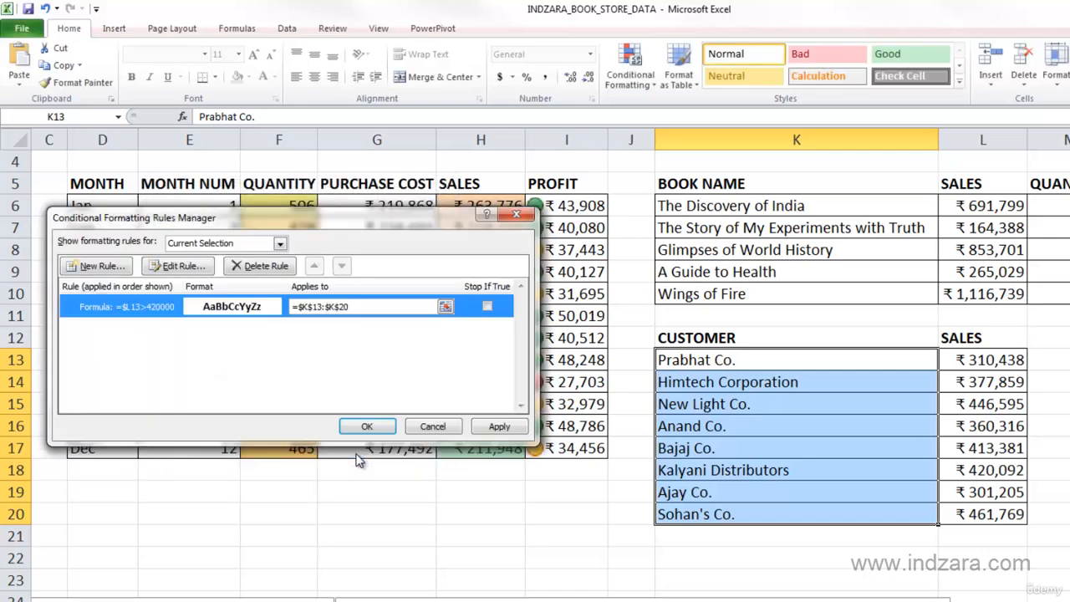
{"action": "left_click", "coordinate": [498, 428]}
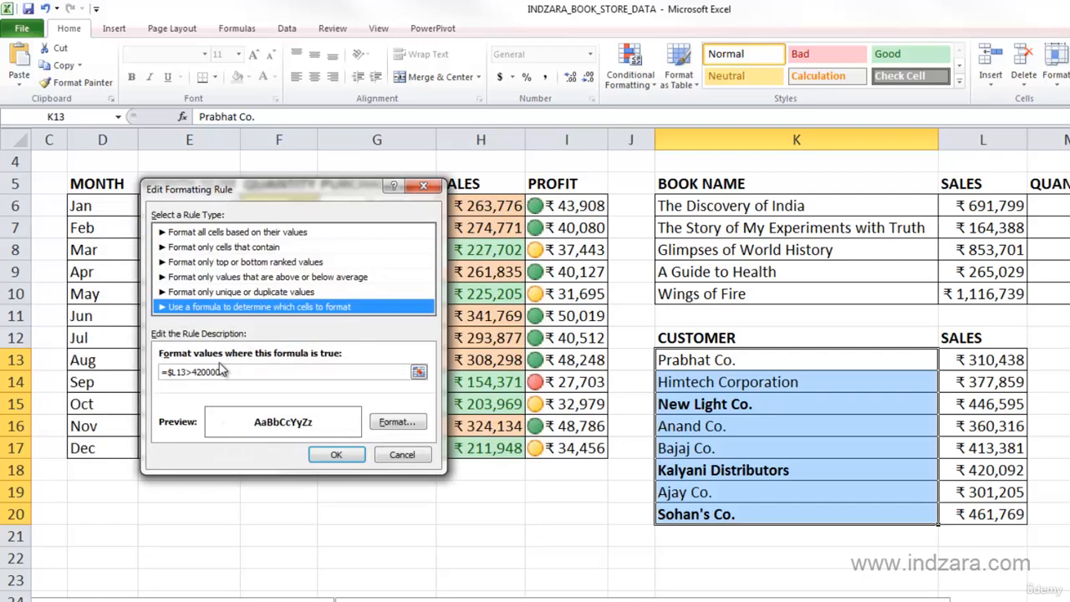
- Change the rule's comparison to less than, making the formula =$L13<420000, and apply it to the customer names
{"action": "key", "text": "Delete"}
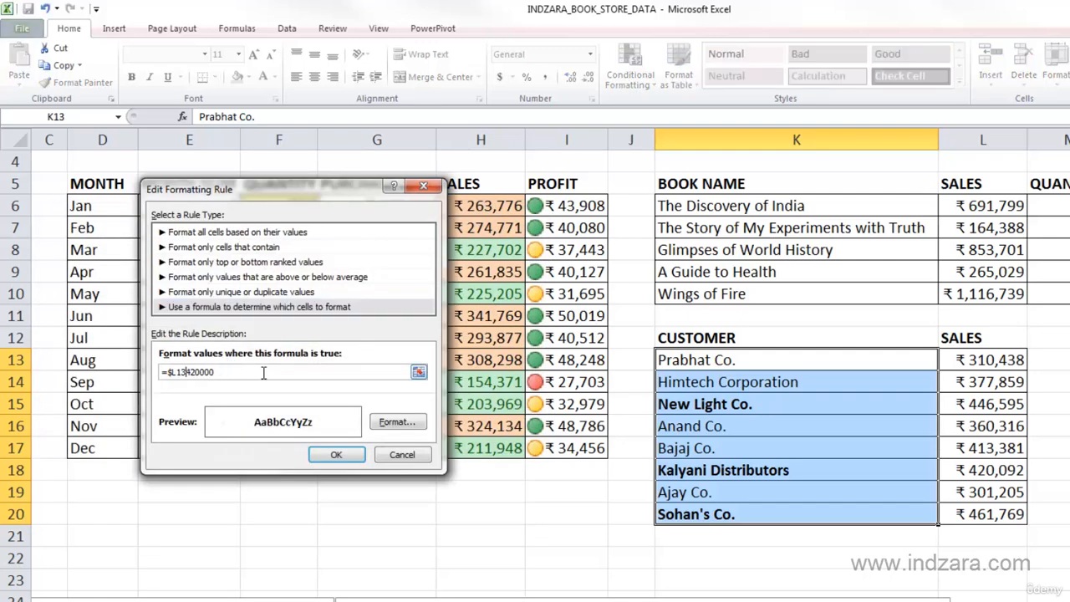
{"action": "type", "text": "<"}
{"action": "left_click", "coordinate": [353, 454]}
{"action": "left_click", "coordinate": [498, 427]}
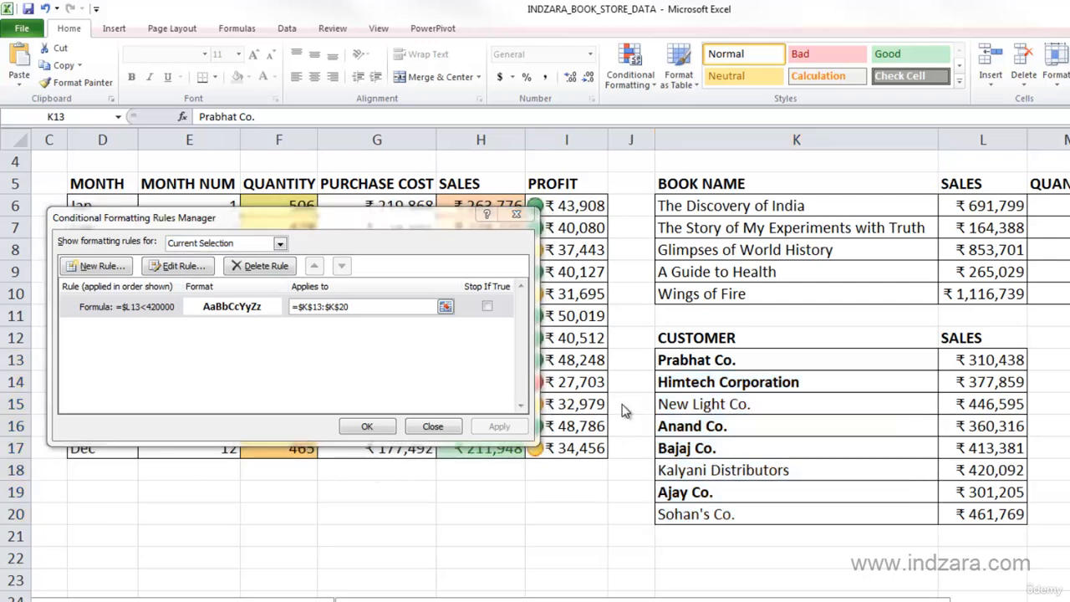
- Review the customer rule's formula and format, accept them, and close the rules manager
{"action": "left_click", "coordinate": [185, 272]}
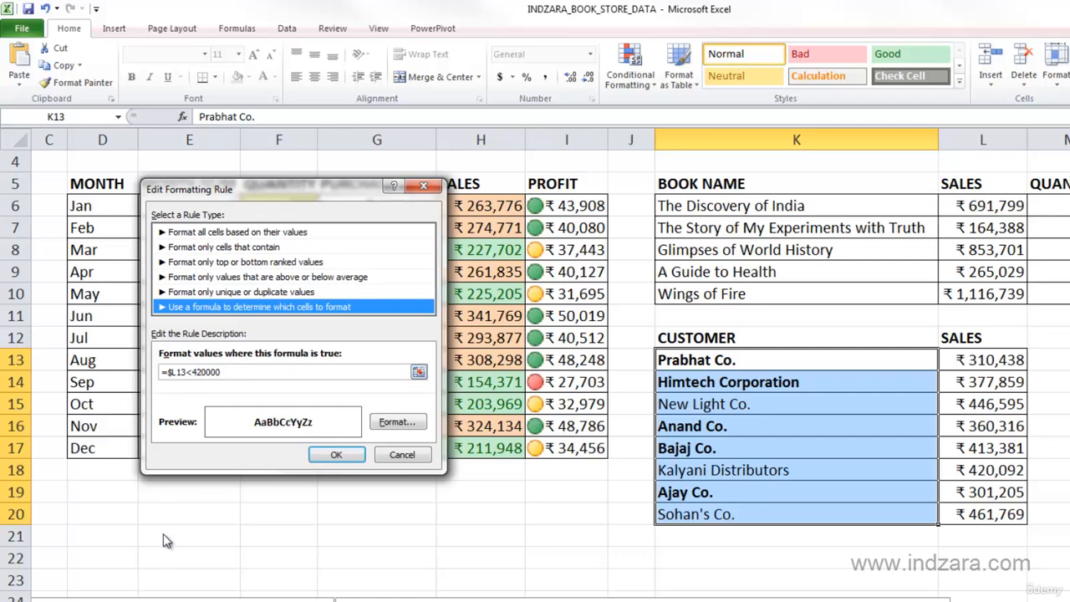
{"action": "left_click", "coordinate": [338, 456]}
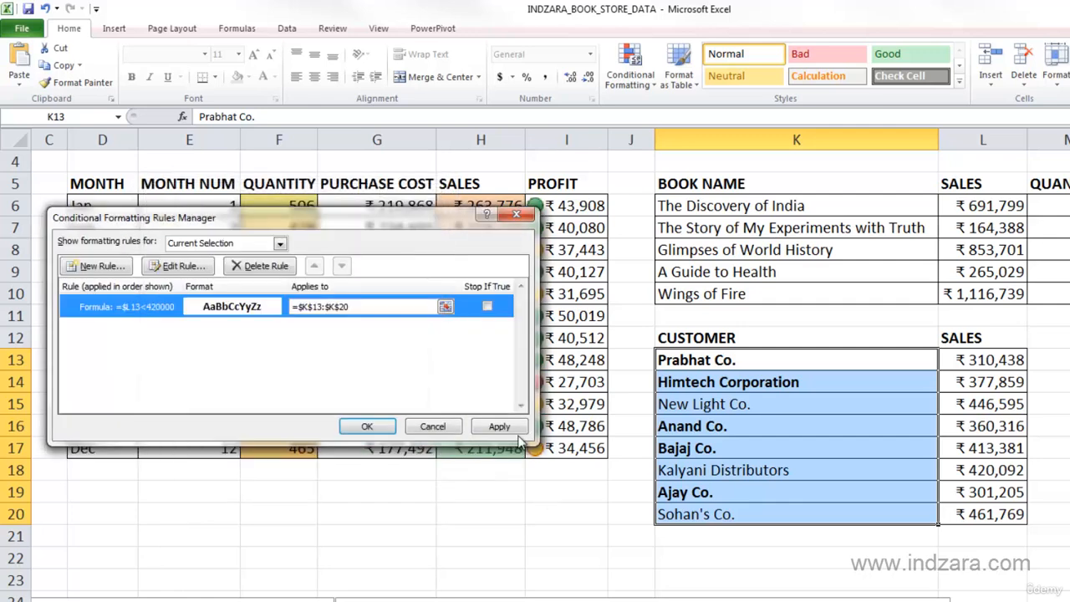
{"action": "left_click", "coordinate": [368, 428]}
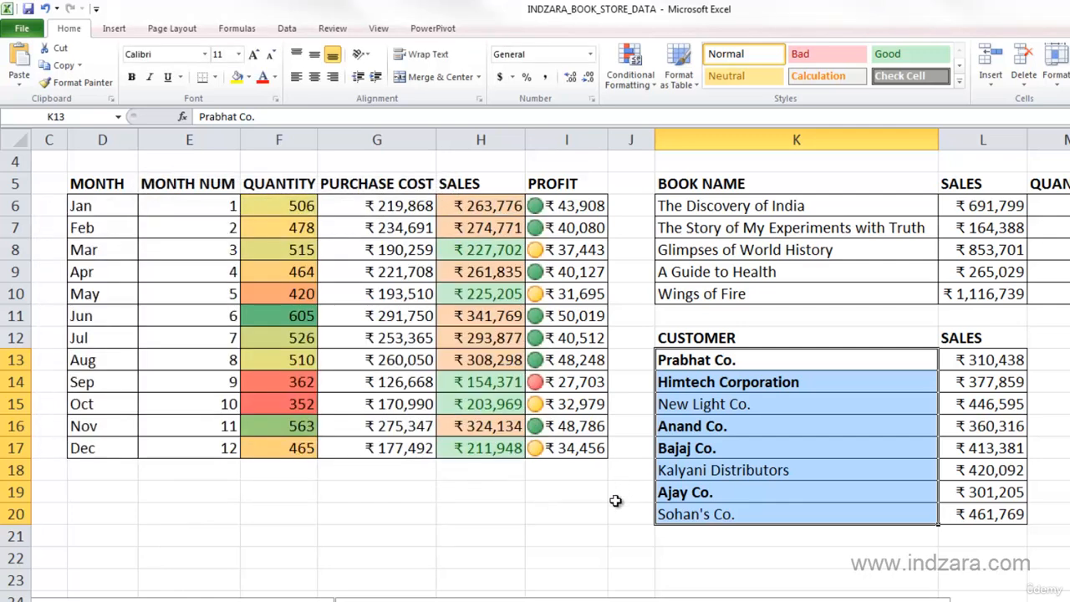
{"action": "left_click", "coordinate": [620, 508]}
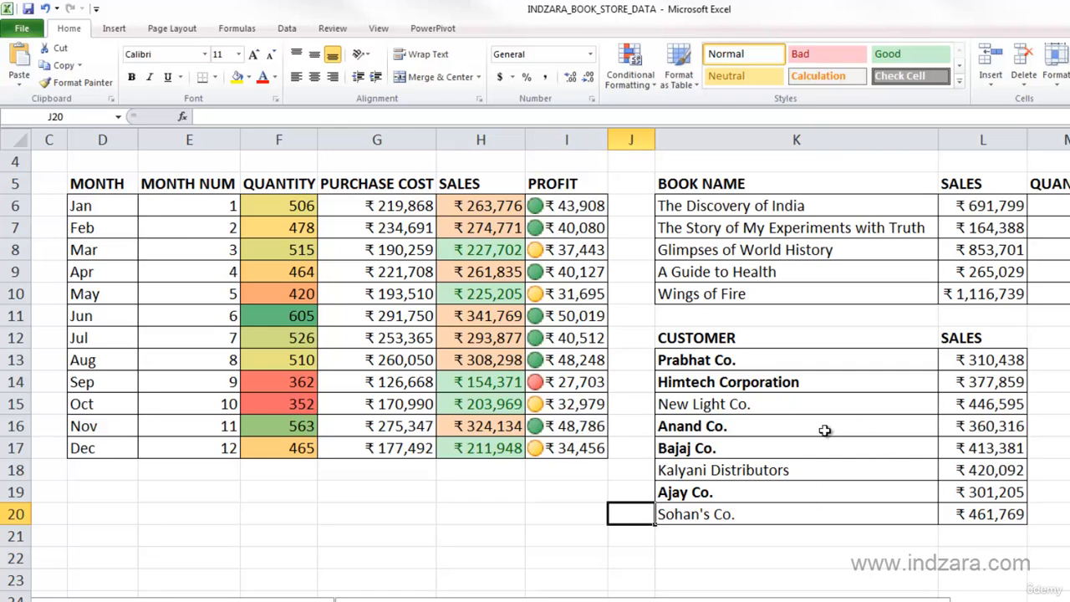